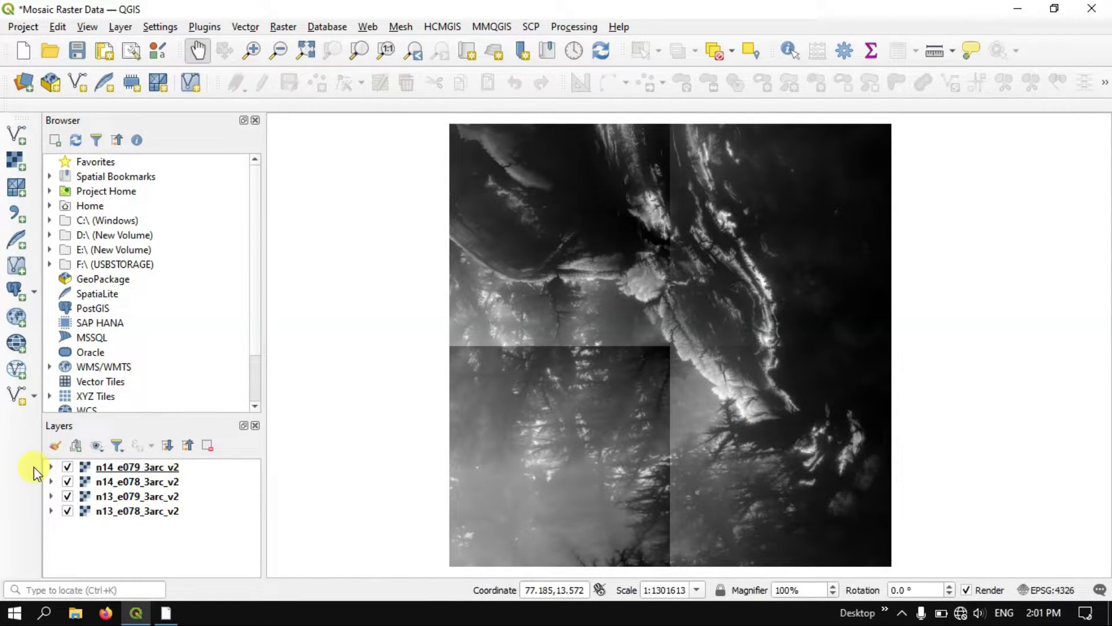
# Hide the four DEM tile layers one by one, then show them again.
pyautogui.click(67, 467)
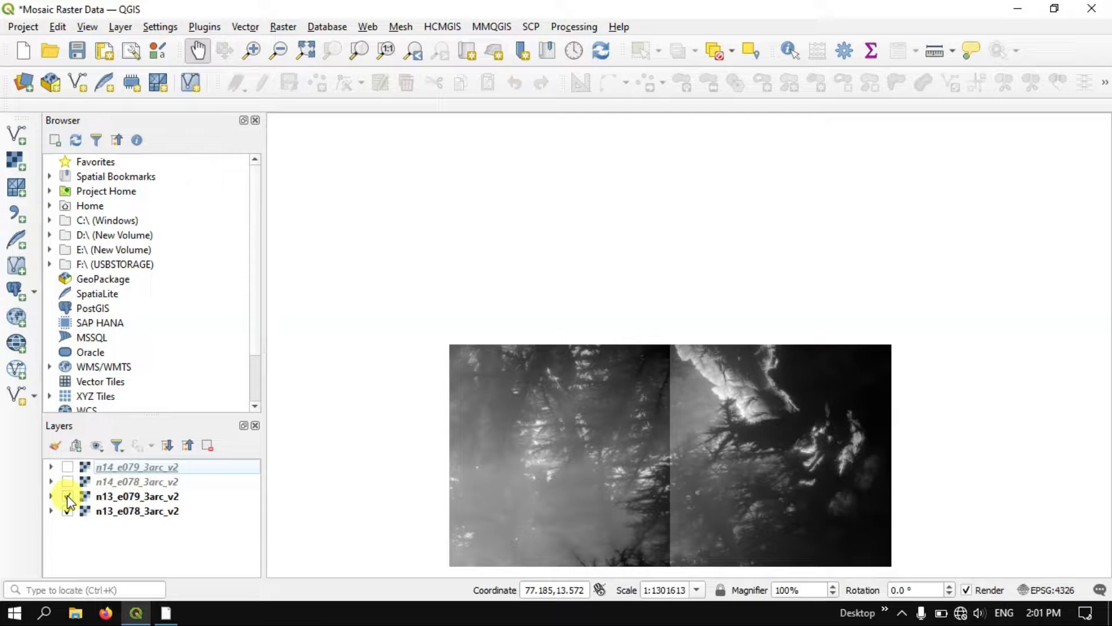
pyautogui.click(68, 496)
pyautogui.click(68, 510)
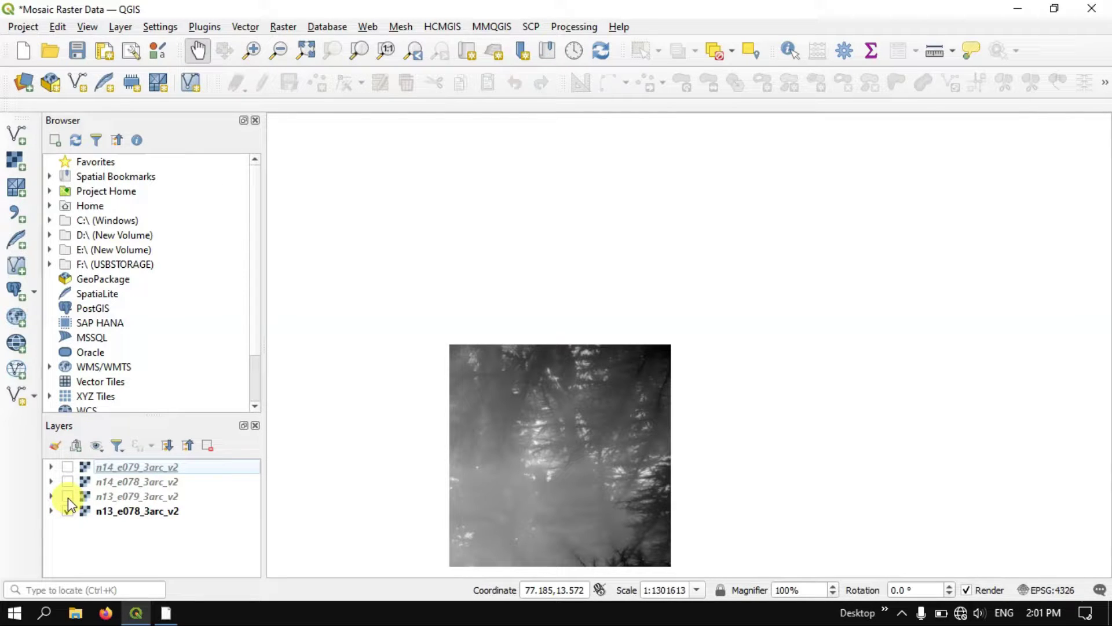
pyautogui.click(67, 496)
pyautogui.click(68, 467)
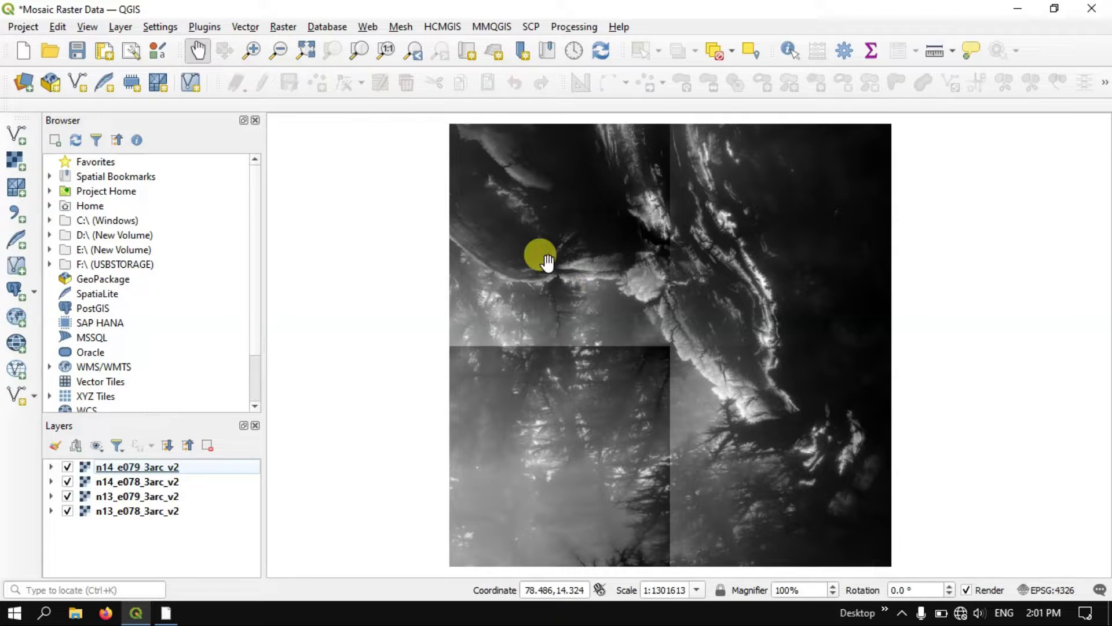
# Open the Raster > Miscellaneous > Merge tool and shift its window left.
pyautogui.click(282, 26)
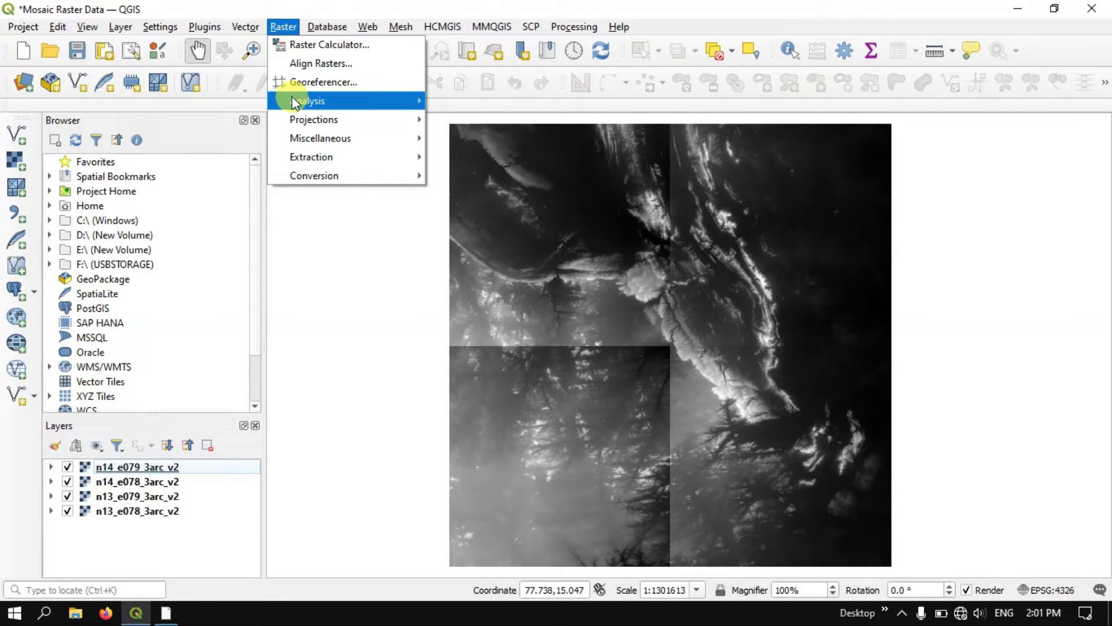
pyautogui.moveTo(320, 138)
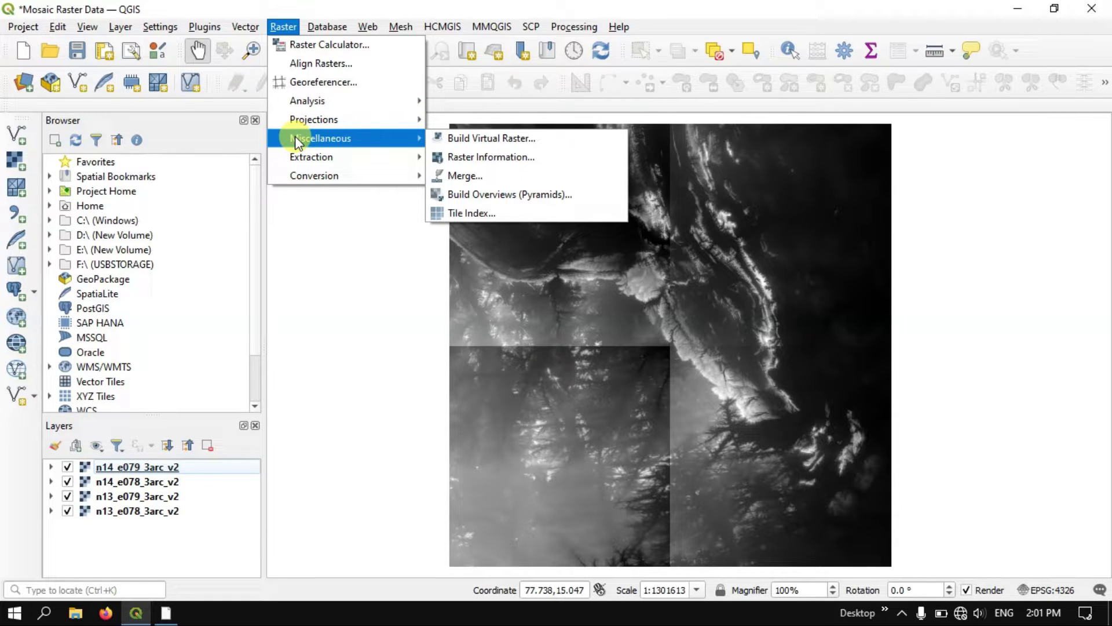
pyautogui.click(513, 175)
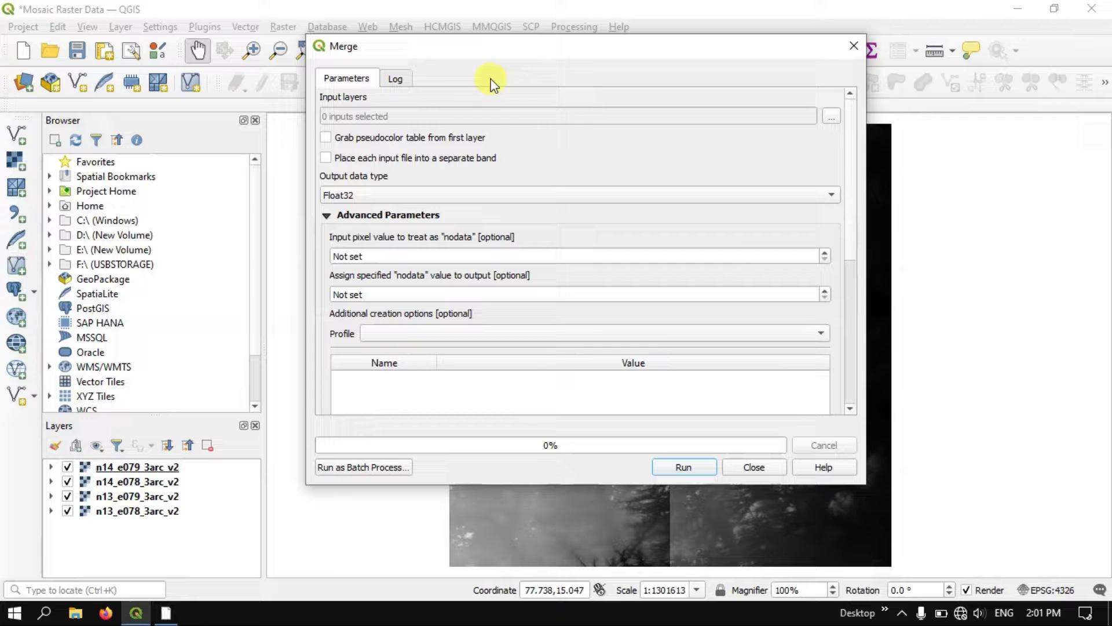
pyautogui.moveTo(501, 55); pyautogui.dragTo(461, 80)
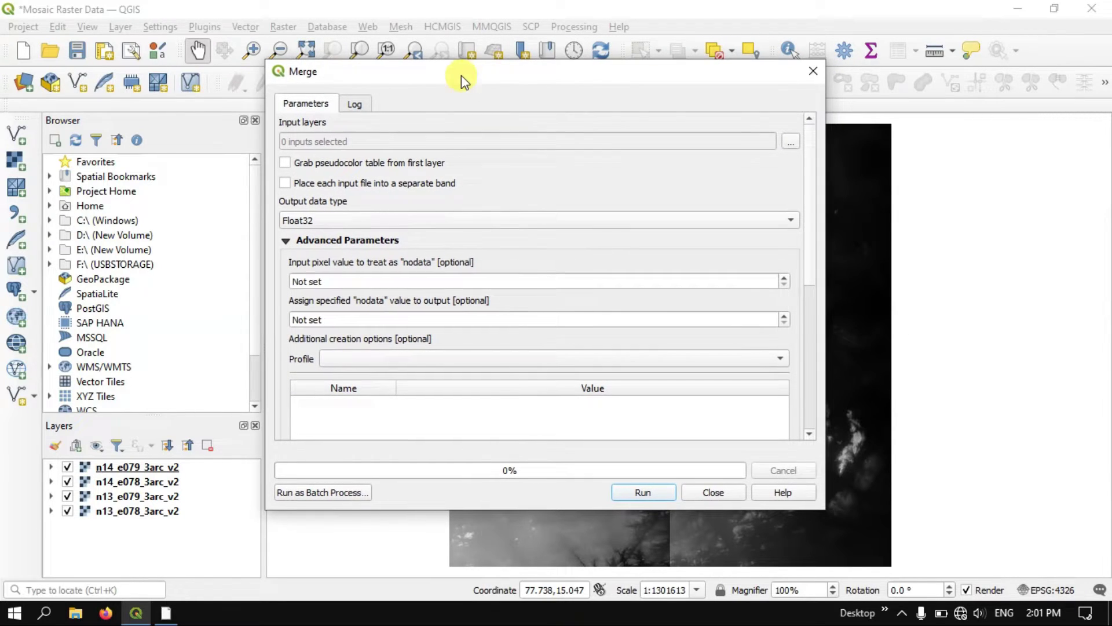
# Tick all four DEM tiles as merge inputs, adding no extra files from disk.
pyautogui.click(792, 142)
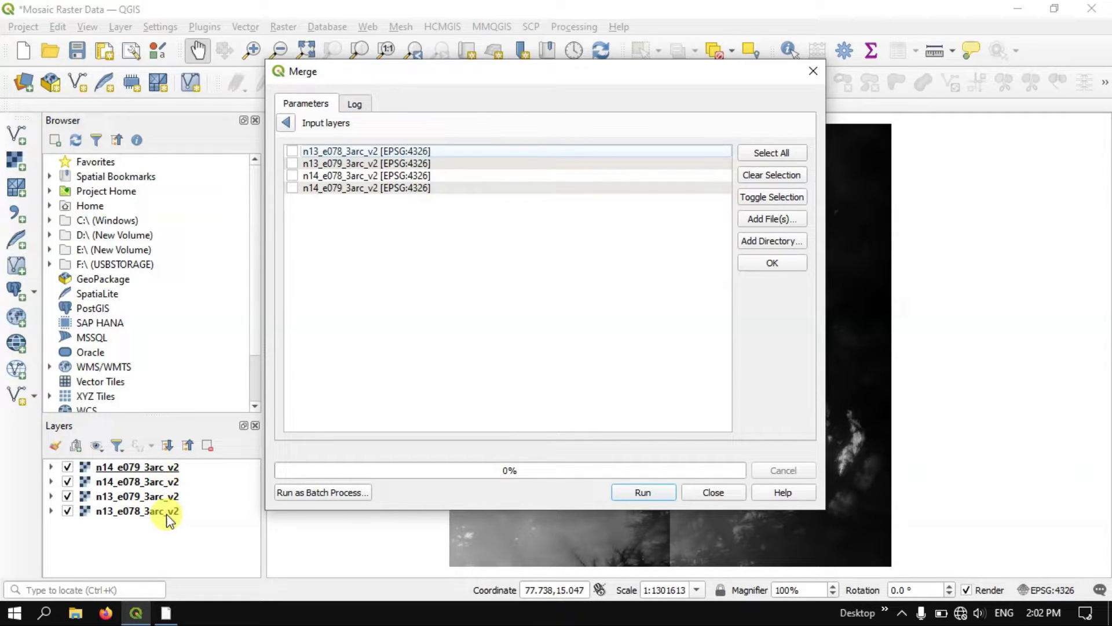
pyautogui.click(779, 154)
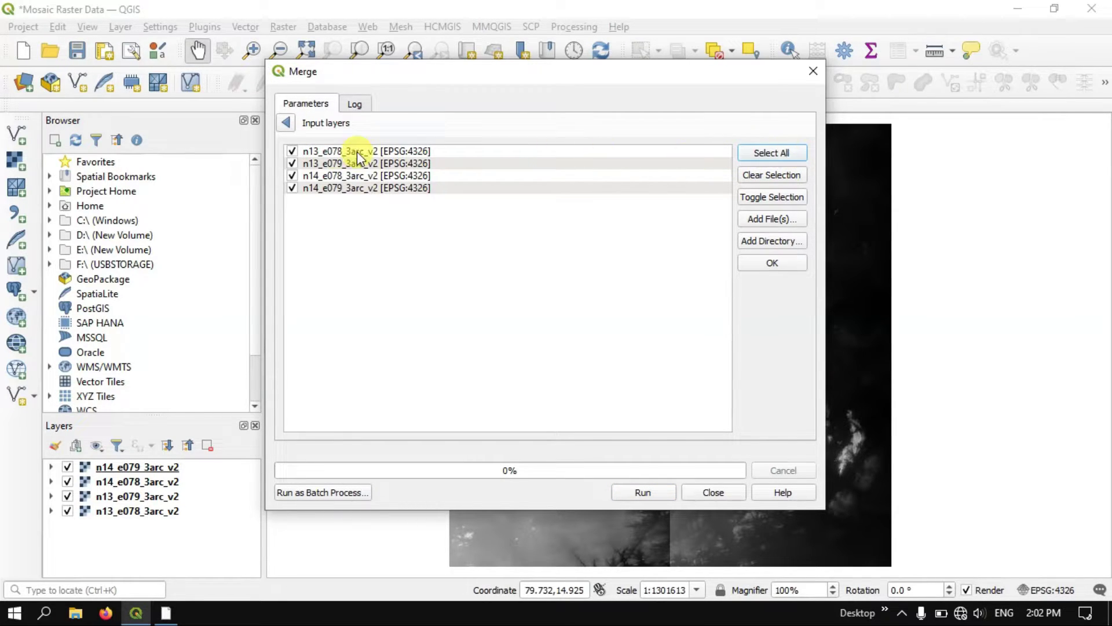
pyautogui.click(292, 152)
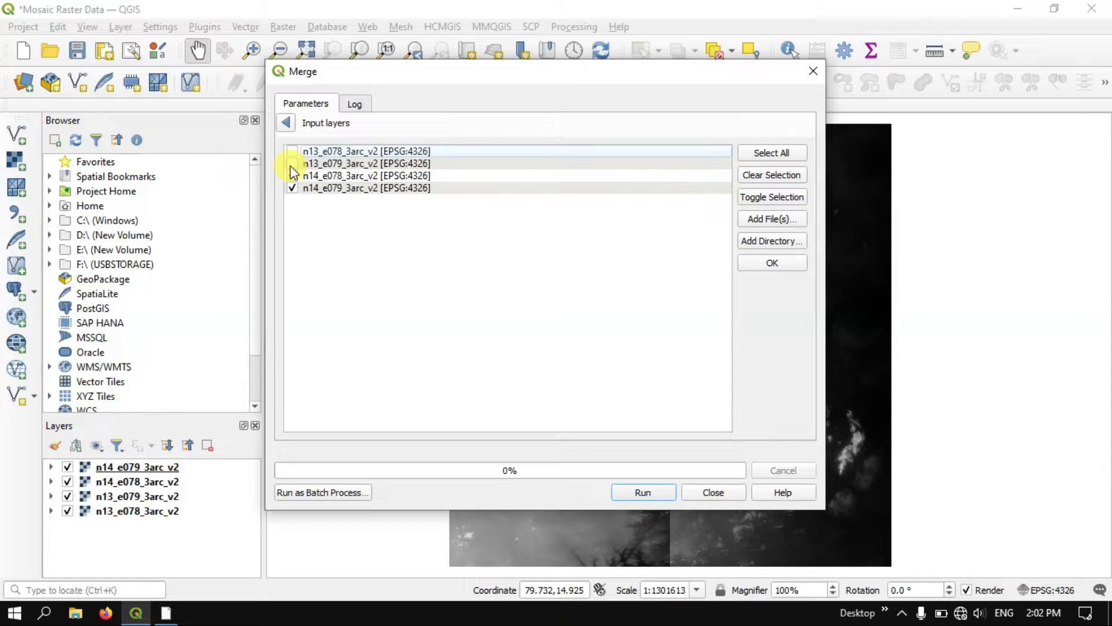
pyautogui.click(292, 152)
pyautogui.click(777, 220)
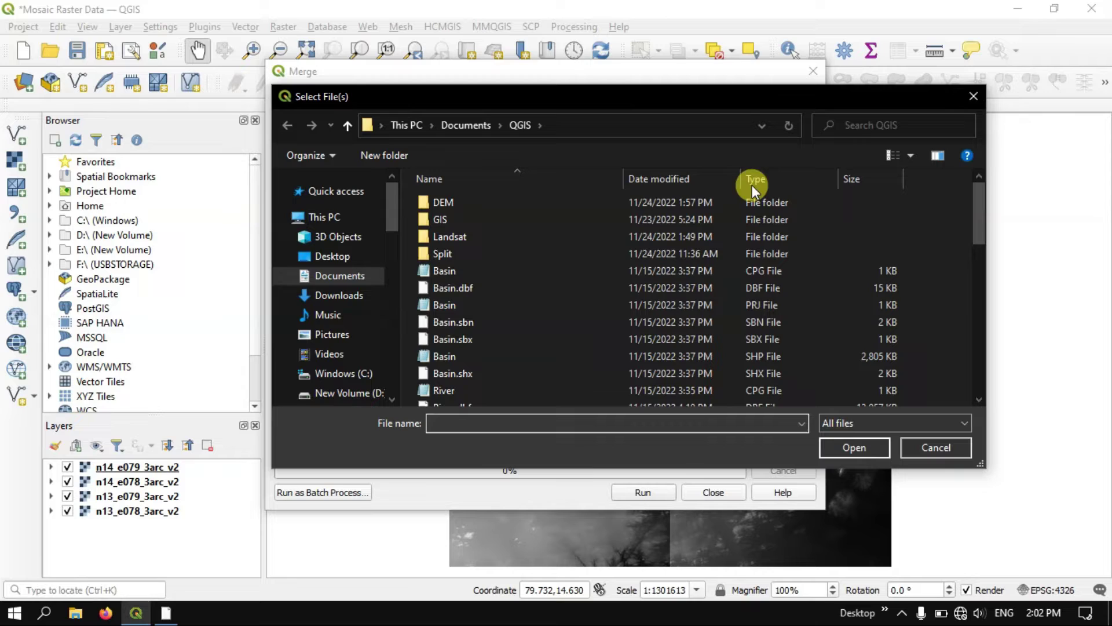
pyautogui.click(973, 95)
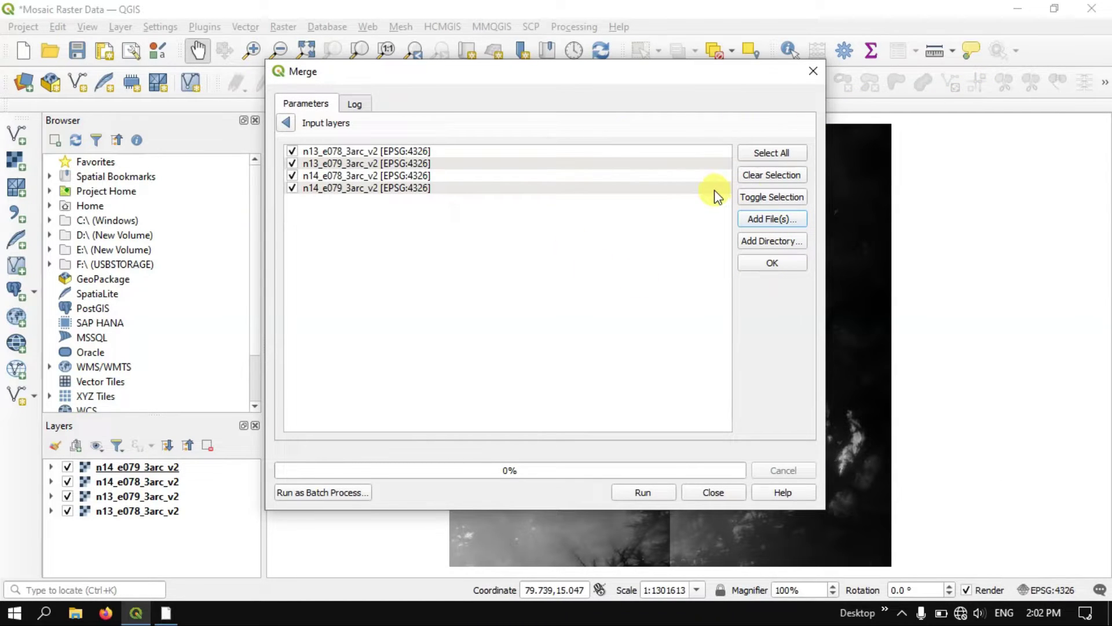
# Confirm the four input layers and set the output data type to Int16.
pyautogui.click(781, 264)
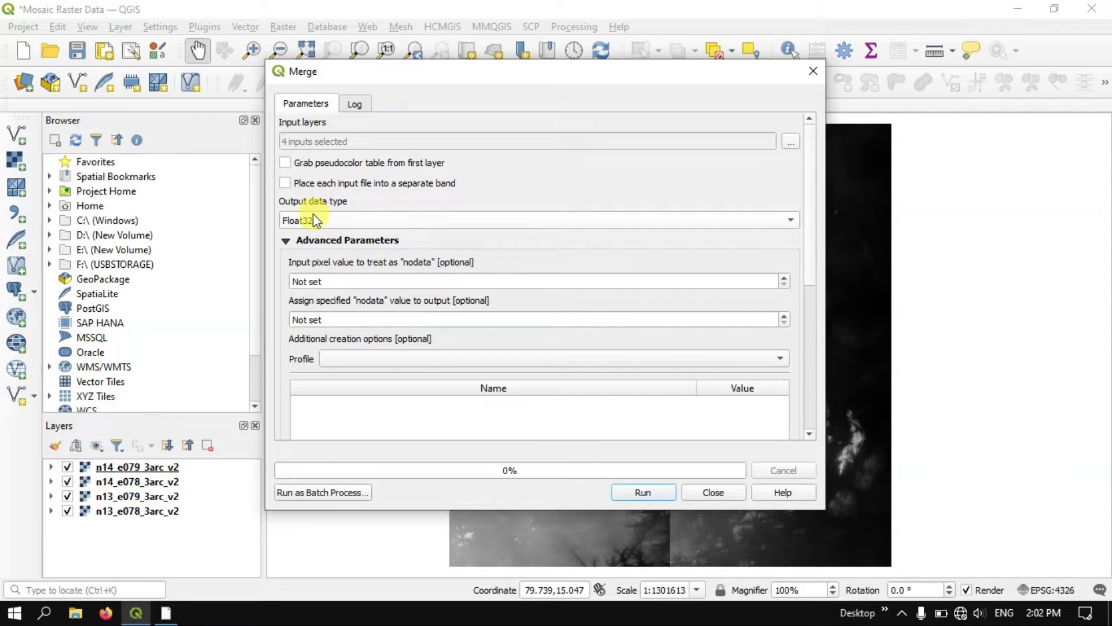
pyautogui.click(329, 225)
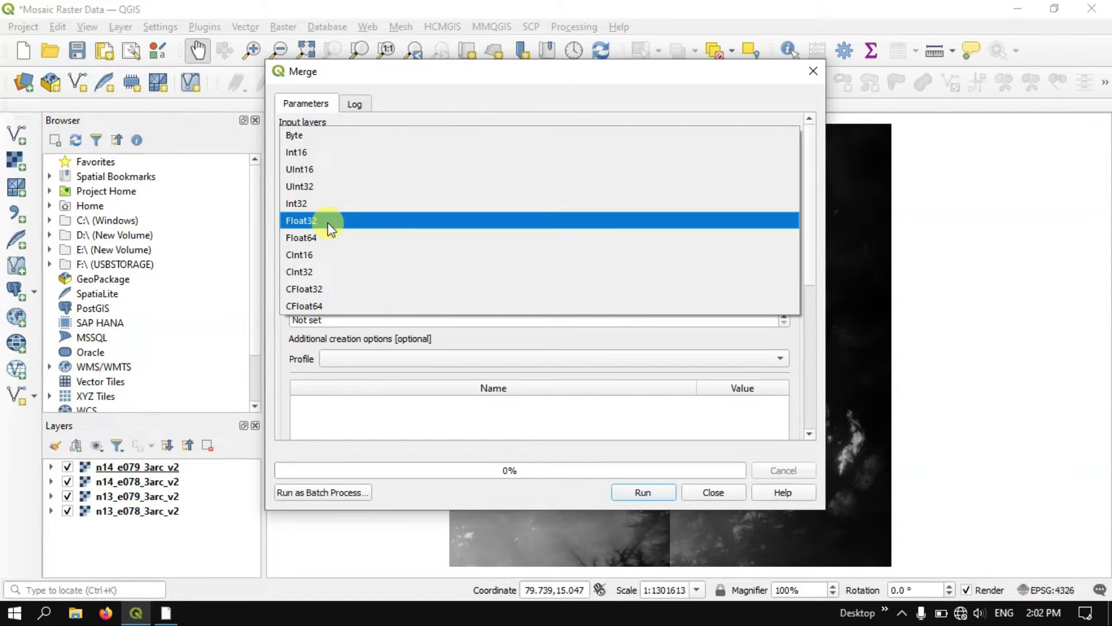
pyautogui.click(329, 153)
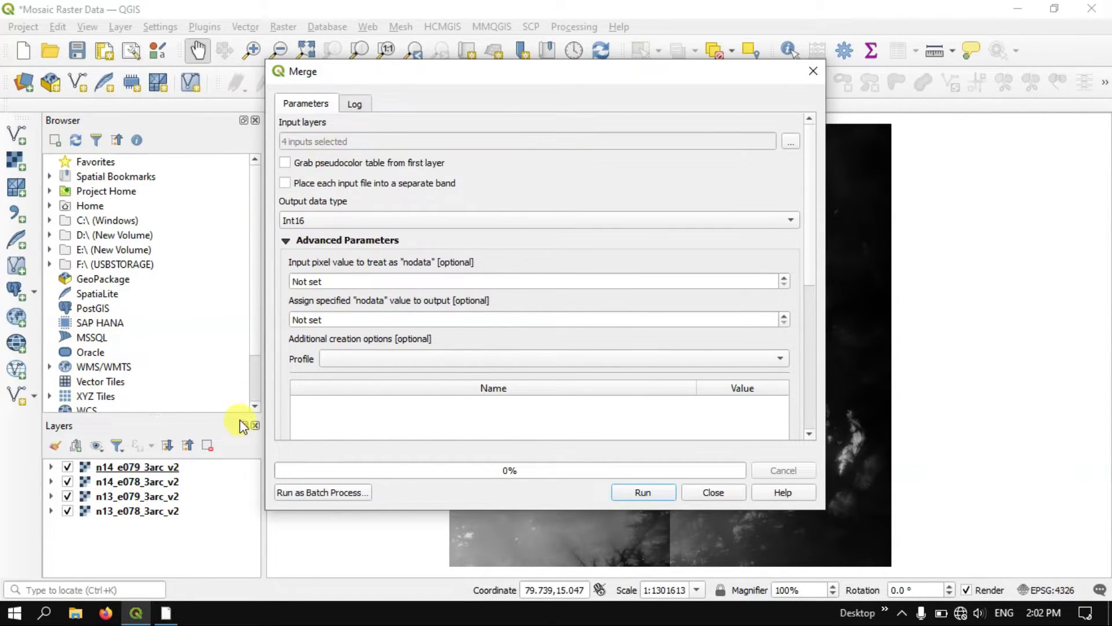
pyautogui.click(144, 467)
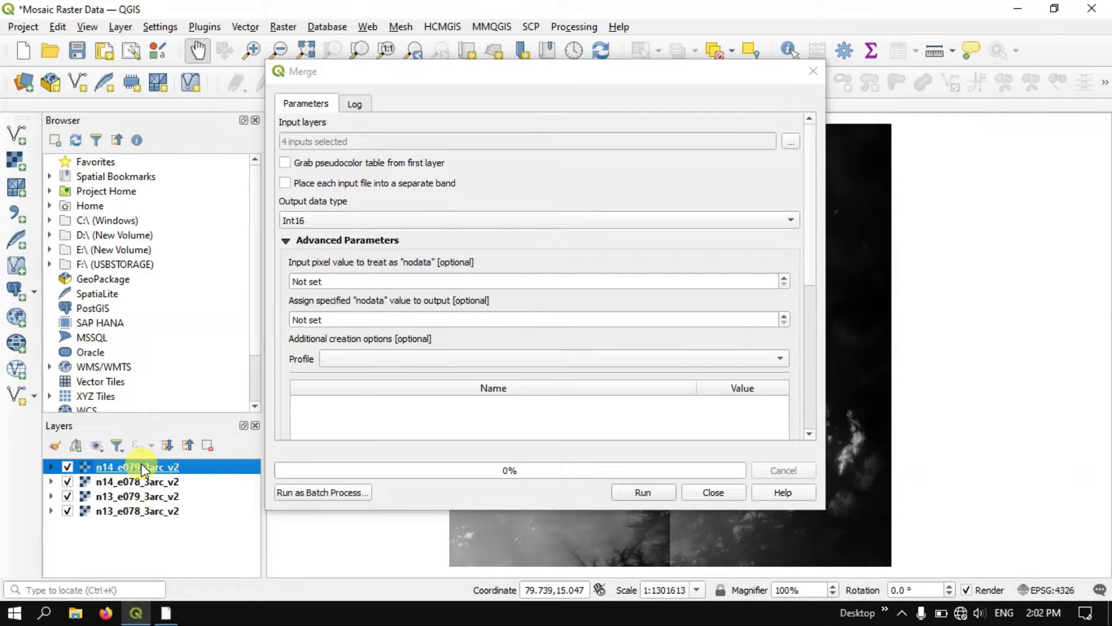
# Check the n14_e079_3arc_v2 layer properties to confirm its data type is Int16.
pyautogui.rightClick(143, 467)
pyautogui.click(158, 454)
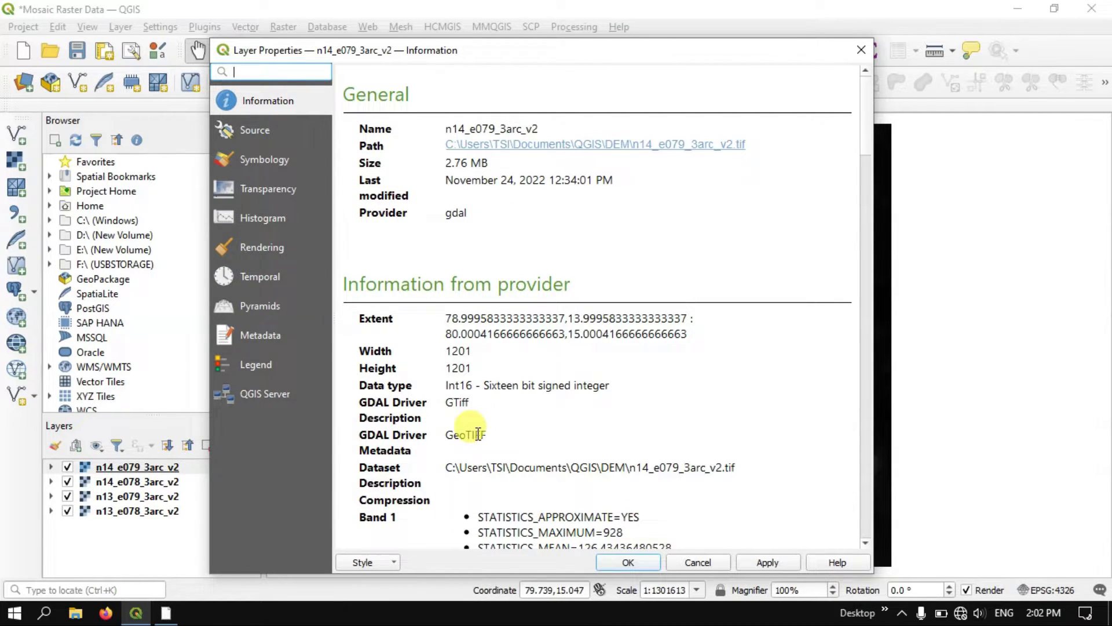
pyautogui.scroll(-2, 478, 434)
pyautogui.scroll(-1, 464, 430)
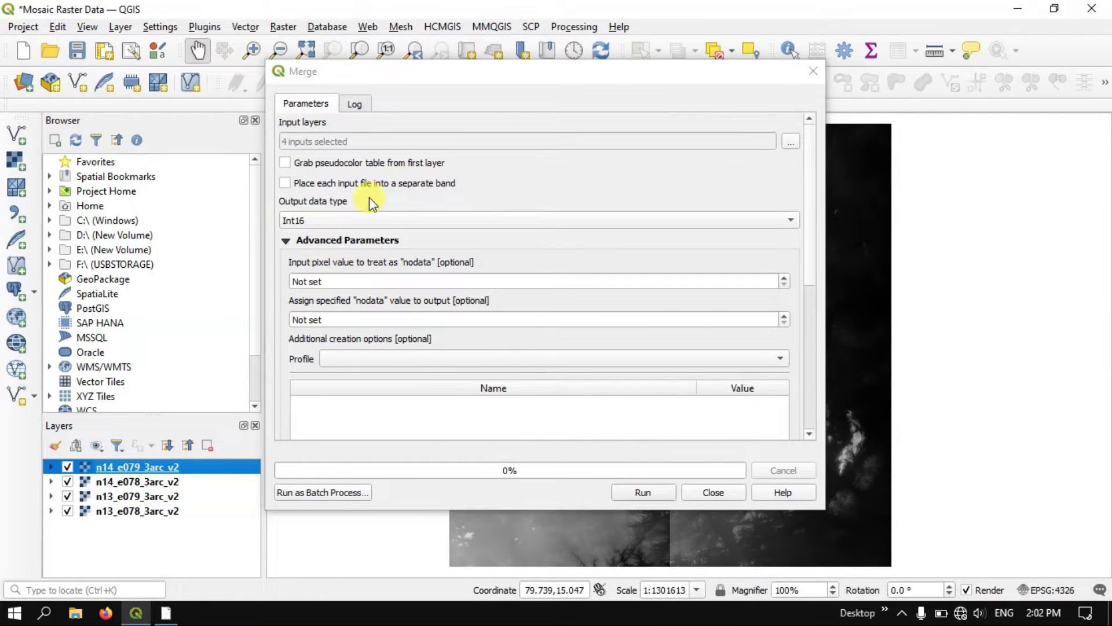
# Keep Int16 as output type and bring up the save-location options for the Merged output.
pyautogui.click(324, 219)
pyautogui.click(325, 220)
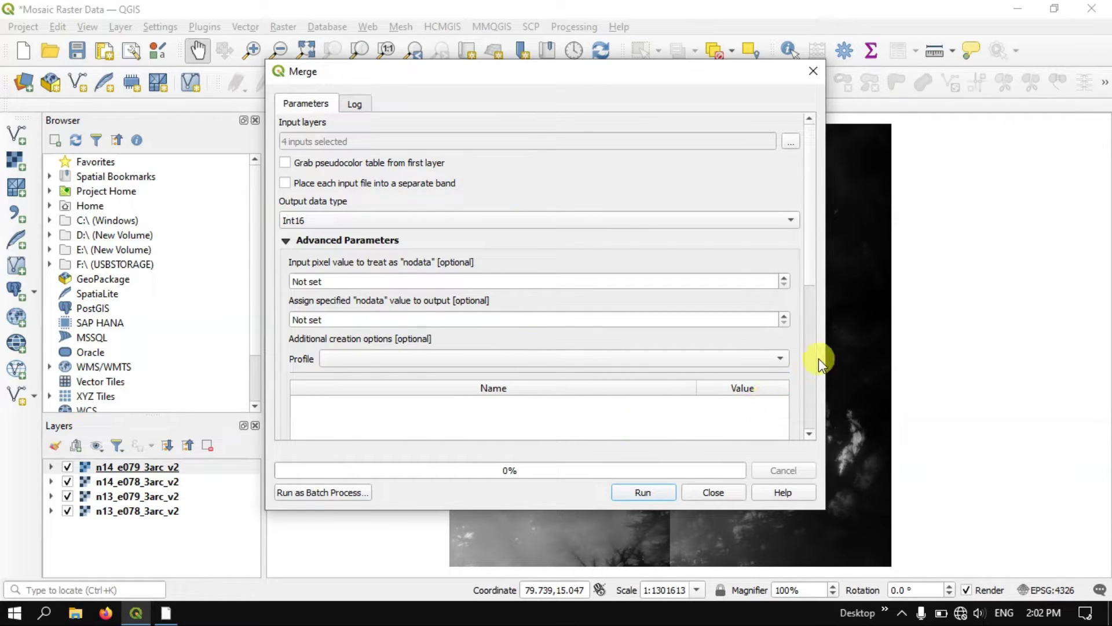
pyautogui.scroll(-3, 440, 435)
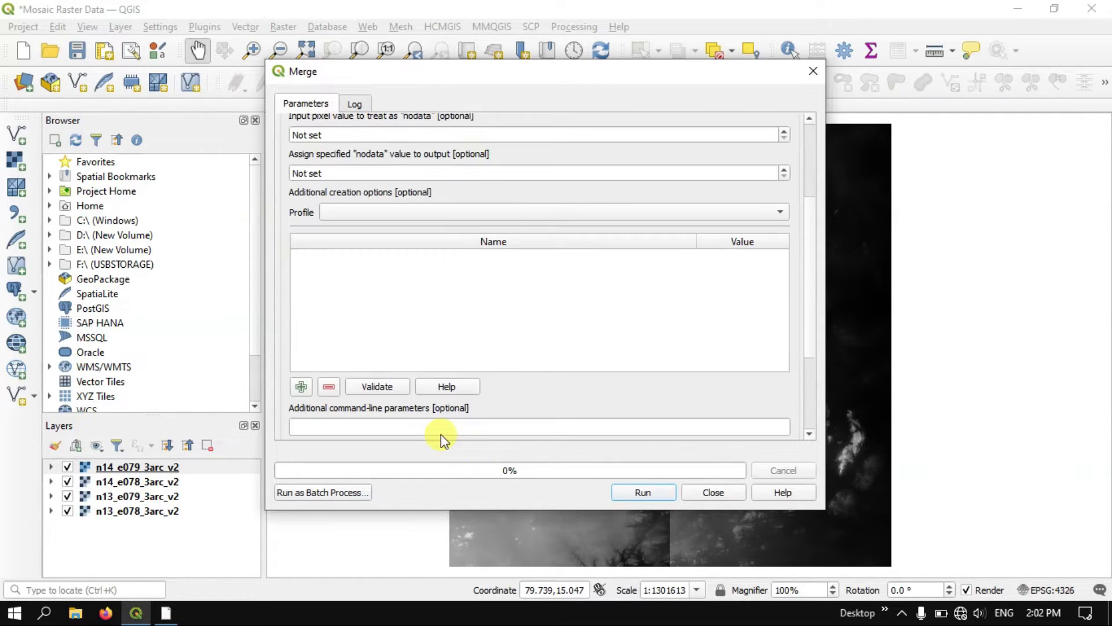
pyautogui.scroll(-1, 440, 434)
pyautogui.scroll(-2, 440, 433)
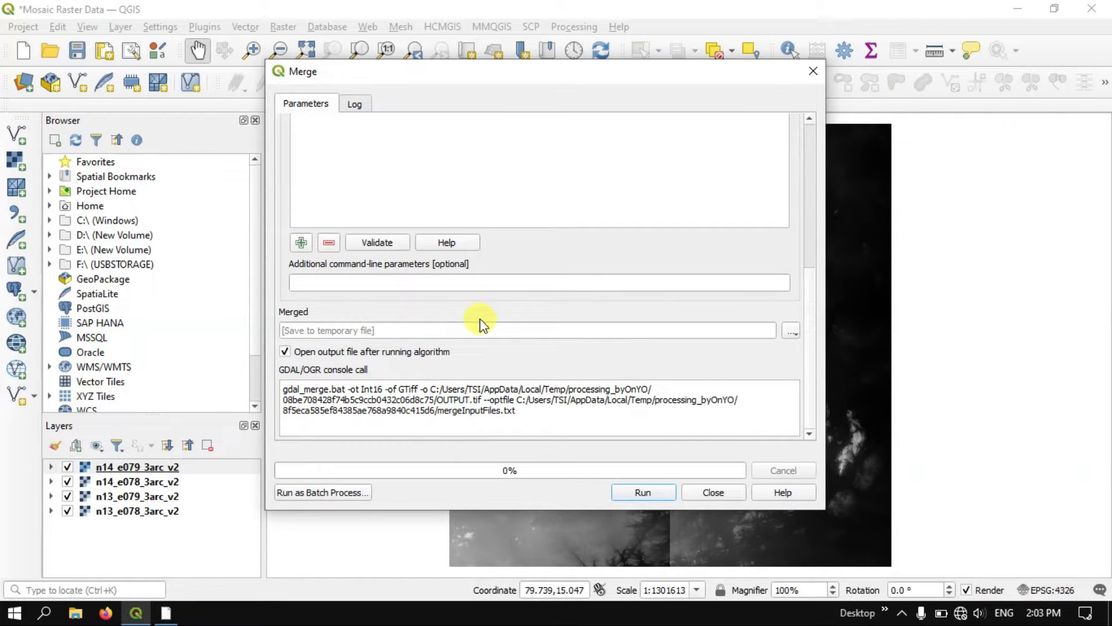
pyautogui.click(792, 330)
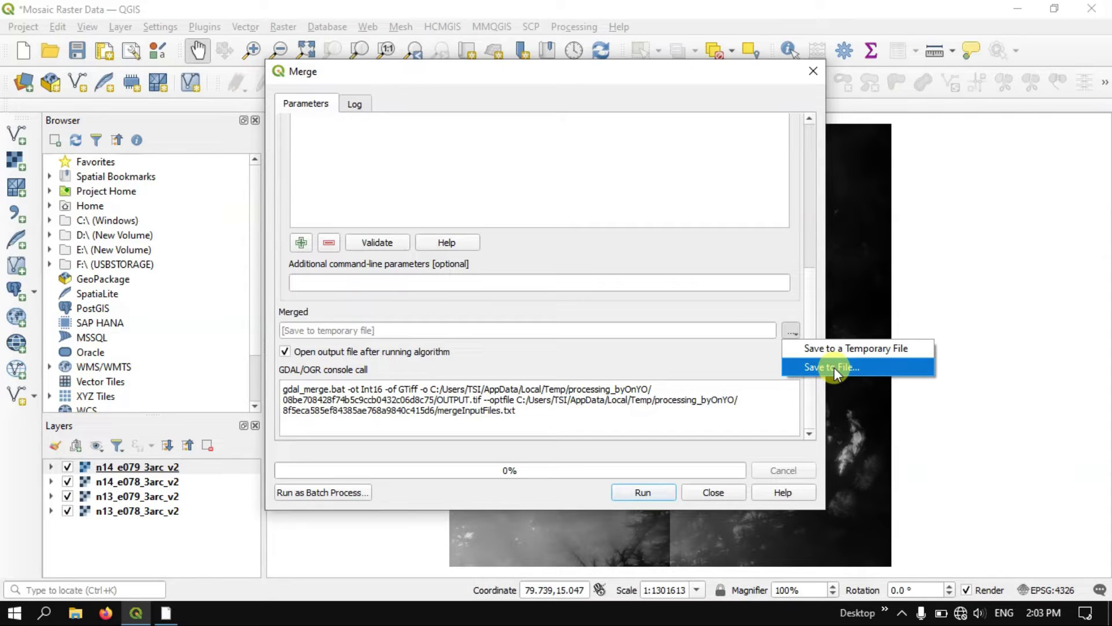
# Set the Merged output to save to file 'Merge.tif' in the DEM folder.
pyautogui.click(835, 367)
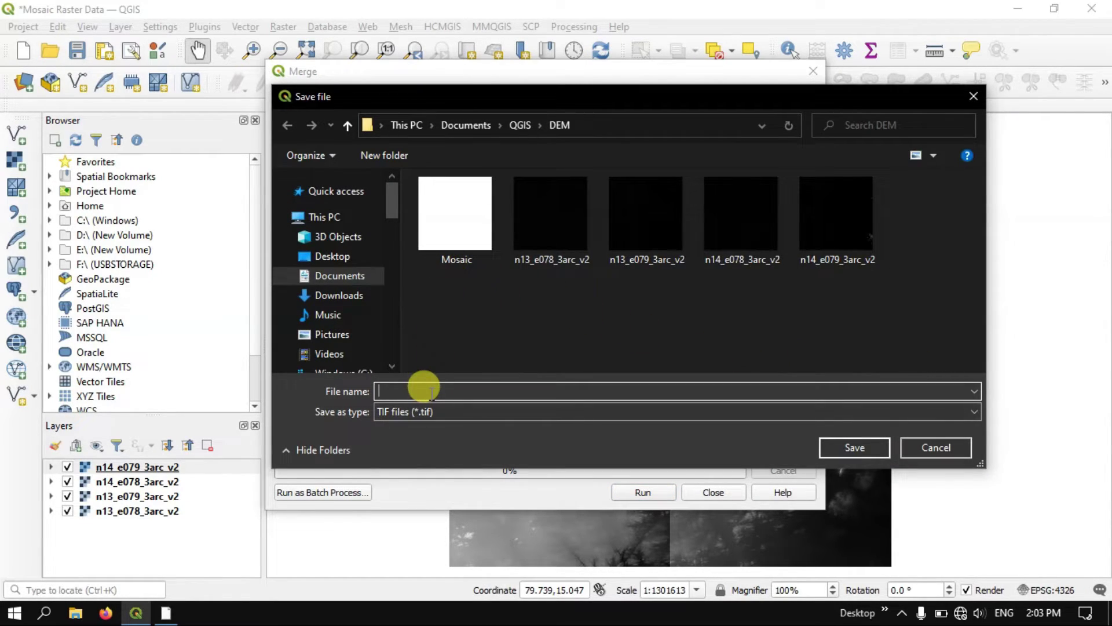
pyautogui.write('M')
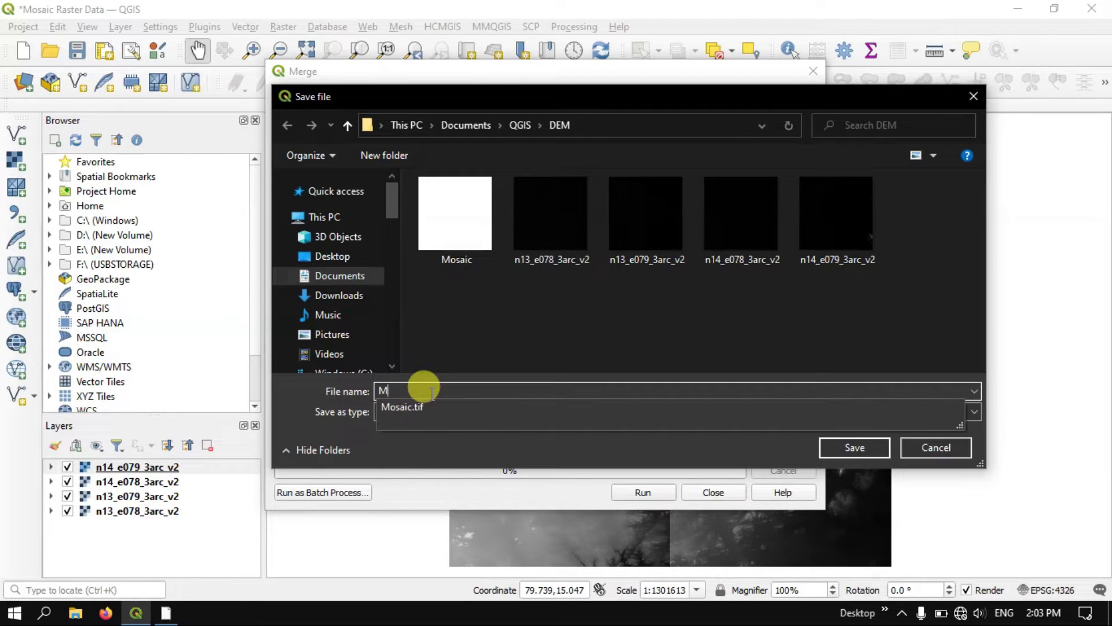
pyautogui.write('er')
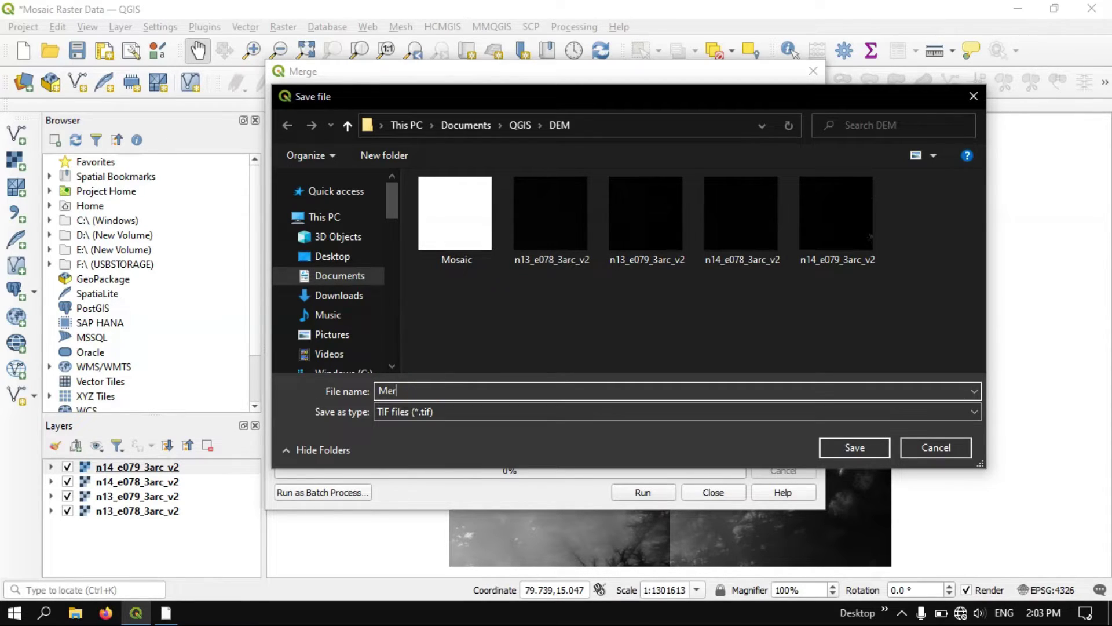
pyautogui.write('ge')
pyautogui.doubleClick(400, 391)
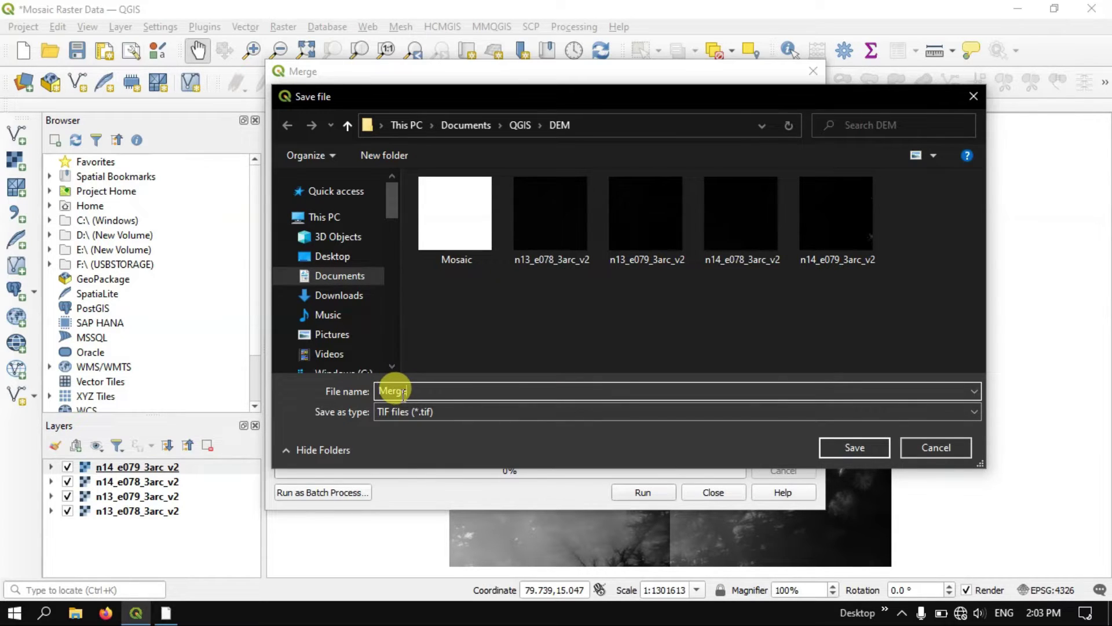
pyautogui.click(857, 447)
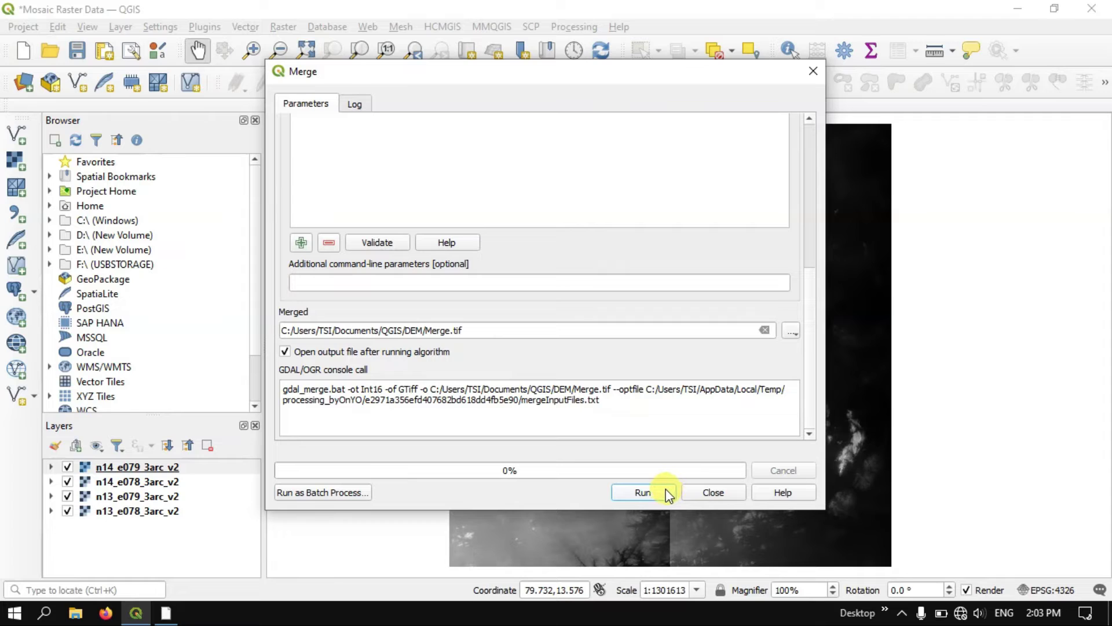
# Run the merge of the four tiles and close the tool to view the Merge layer.
pyautogui.click(642, 493)
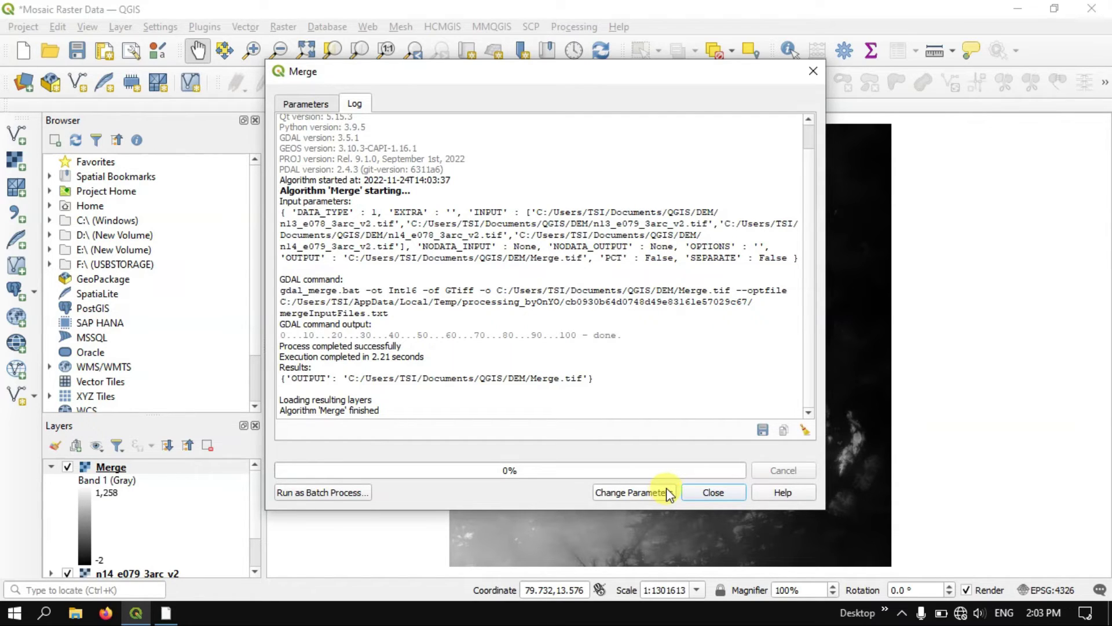
pyautogui.click(706, 490)
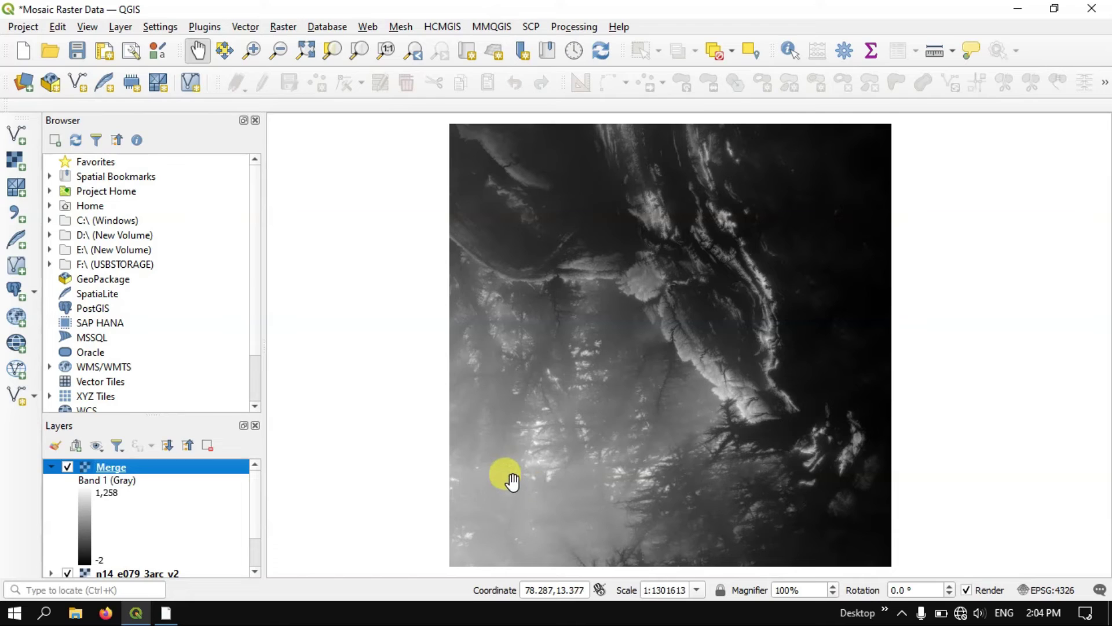
# Hide the four n13/n14 tile layers so only the Merge raster shows, then zoom out and back in.
pyautogui.click(50, 467)
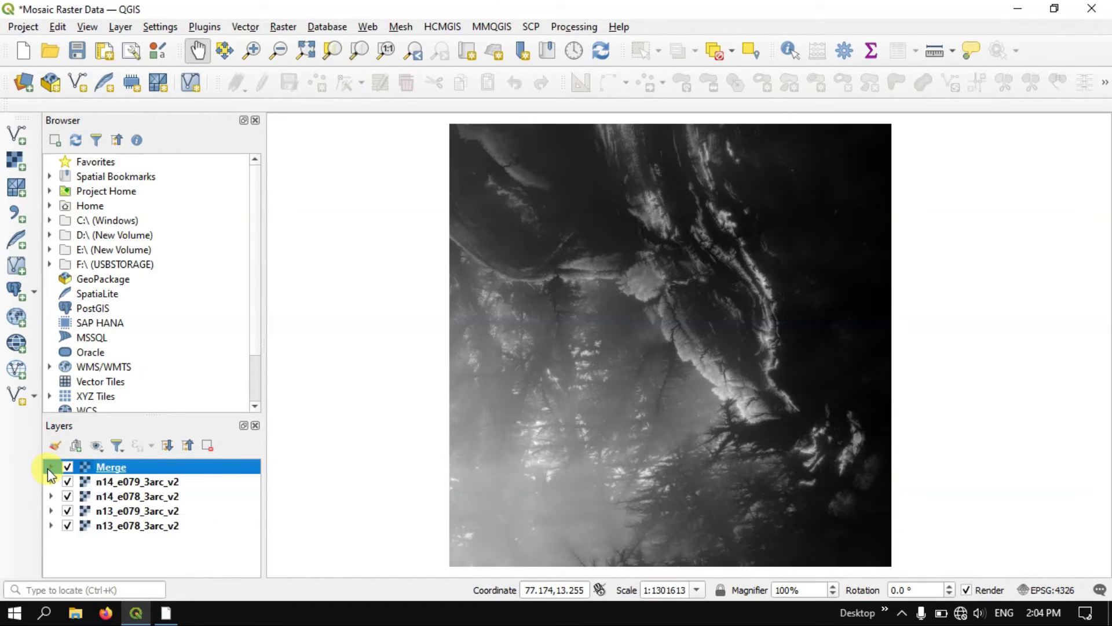
pyautogui.click(66, 467)
pyautogui.click(67, 481)
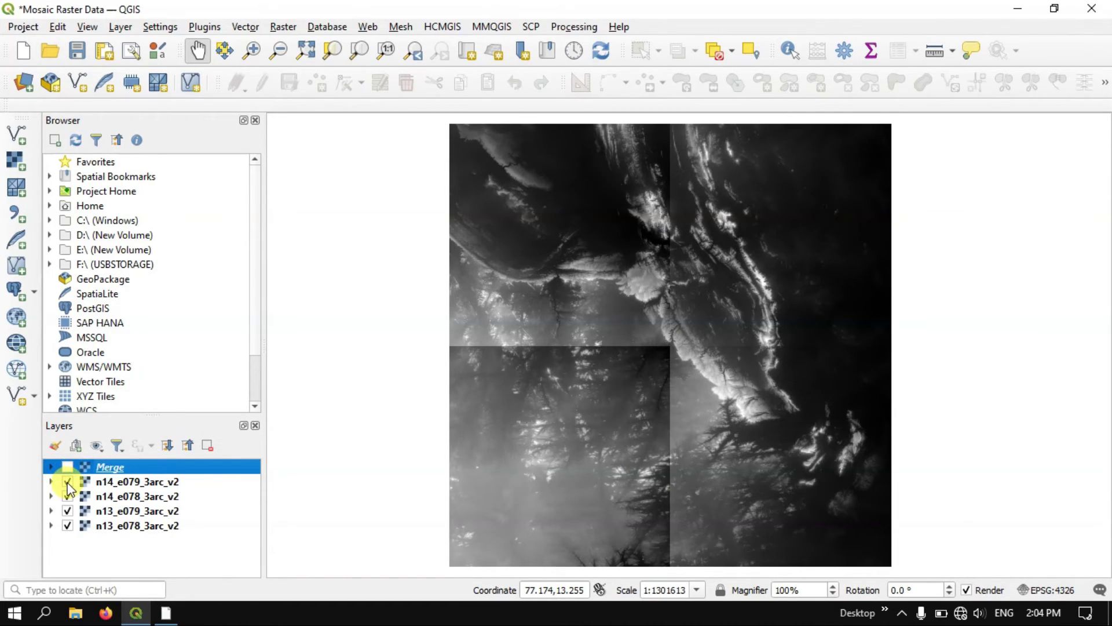
pyautogui.click(67, 496)
pyautogui.click(67, 510)
pyautogui.click(68, 526)
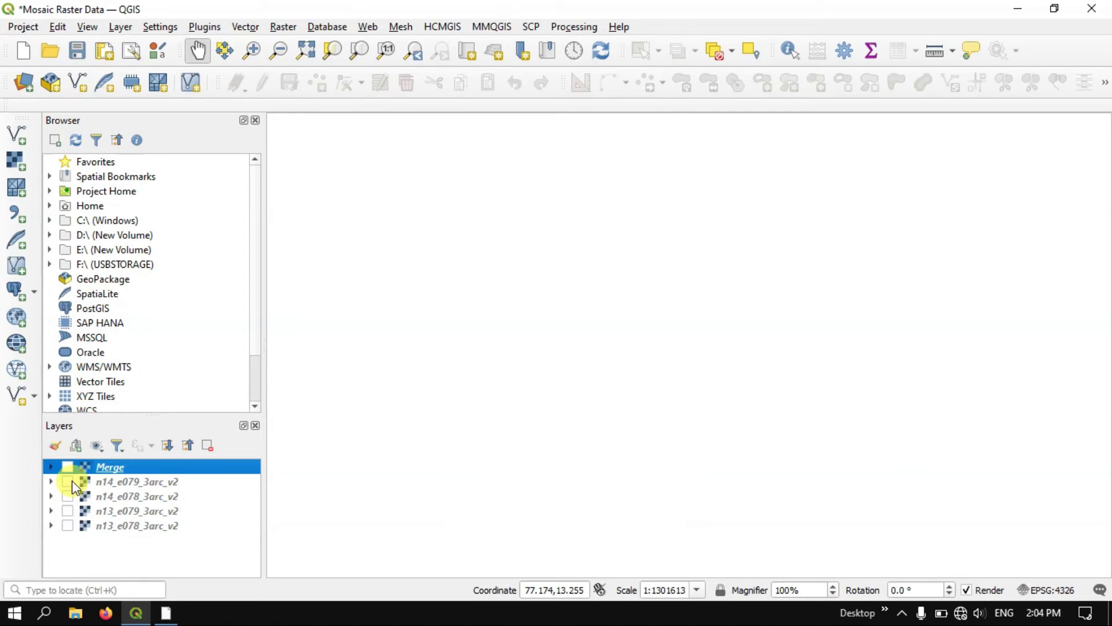
pyautogui.click(67, 467)
pyautogui.scroll(-1, 608, 334)
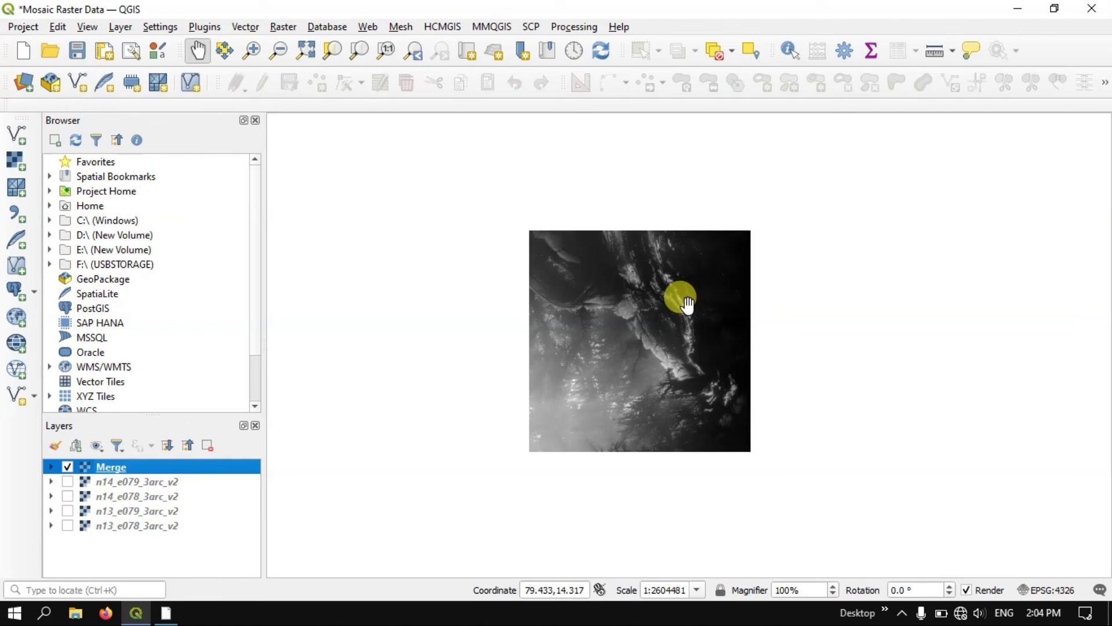
pyautogui.scroll(1, 688, 304)
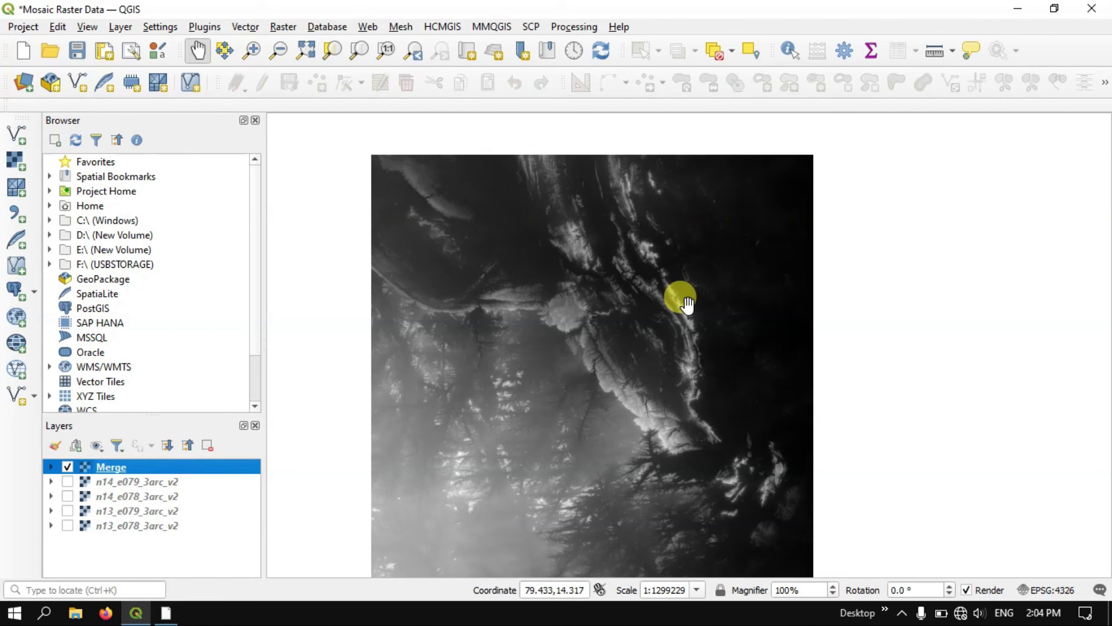